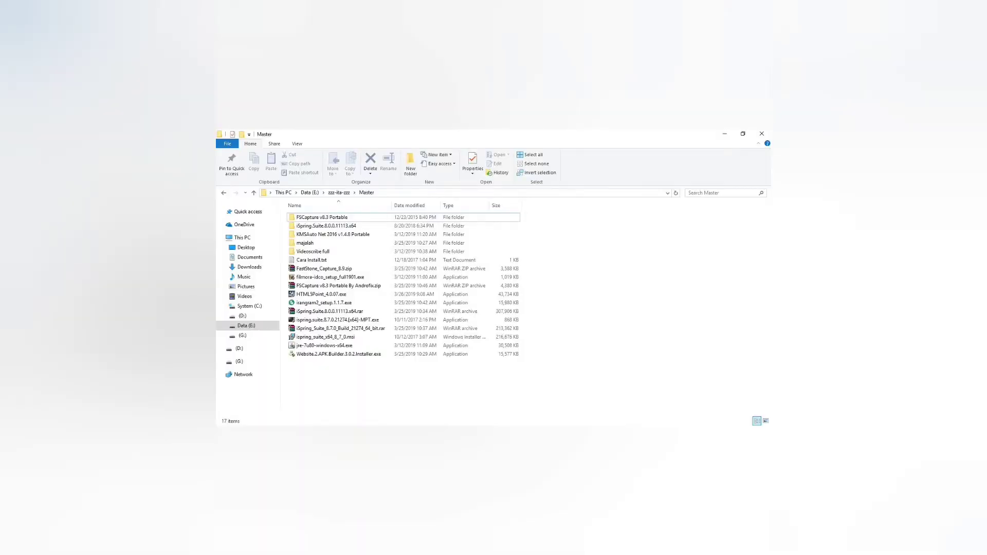
Install Website 2 APK Builder Pro from Website.2.APK.Builder.3.0.2.Installer.exe with a desktop shortcut, and minimize the Master folder window
click(358, 356)
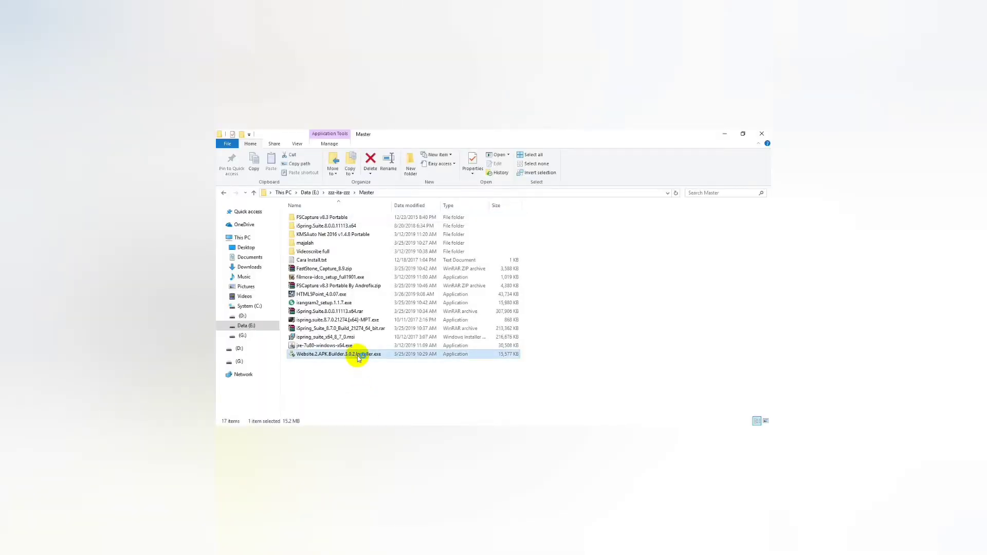
double_click(358, 356)
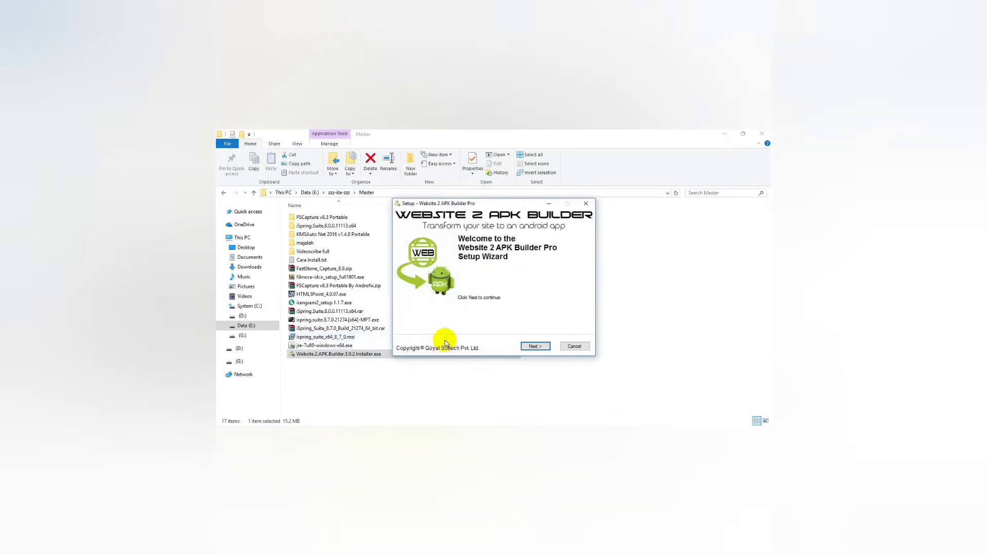
click(526, 347)
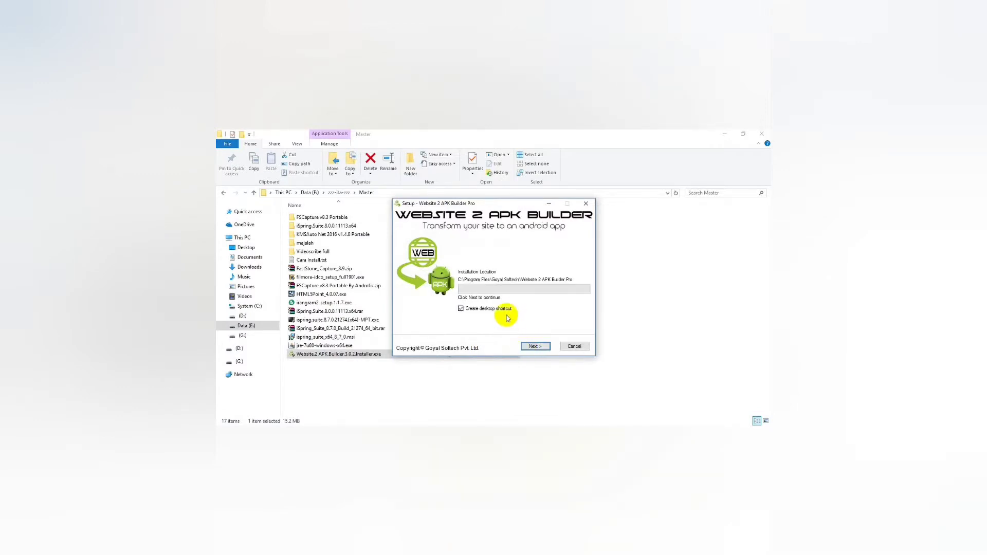
click(534, 346)
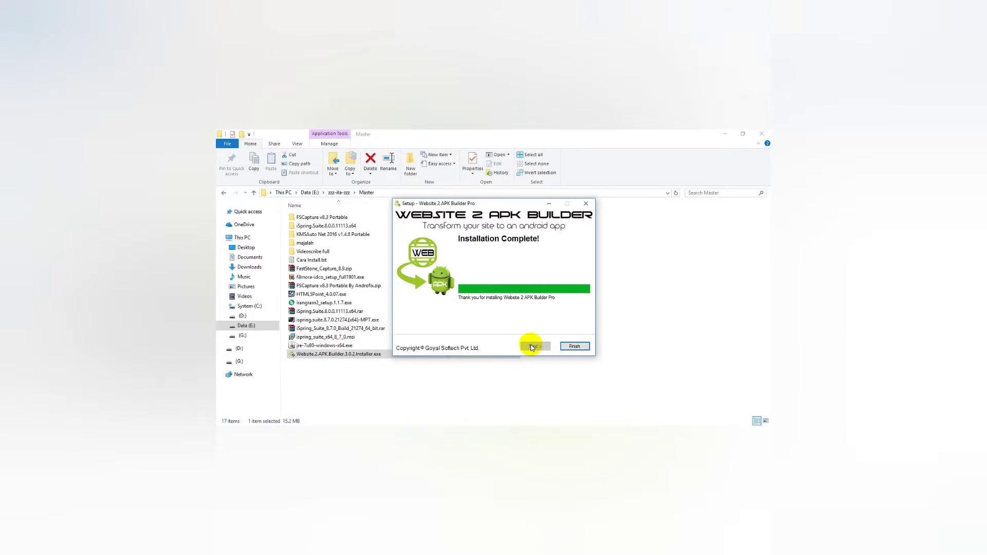
click(574, 347)
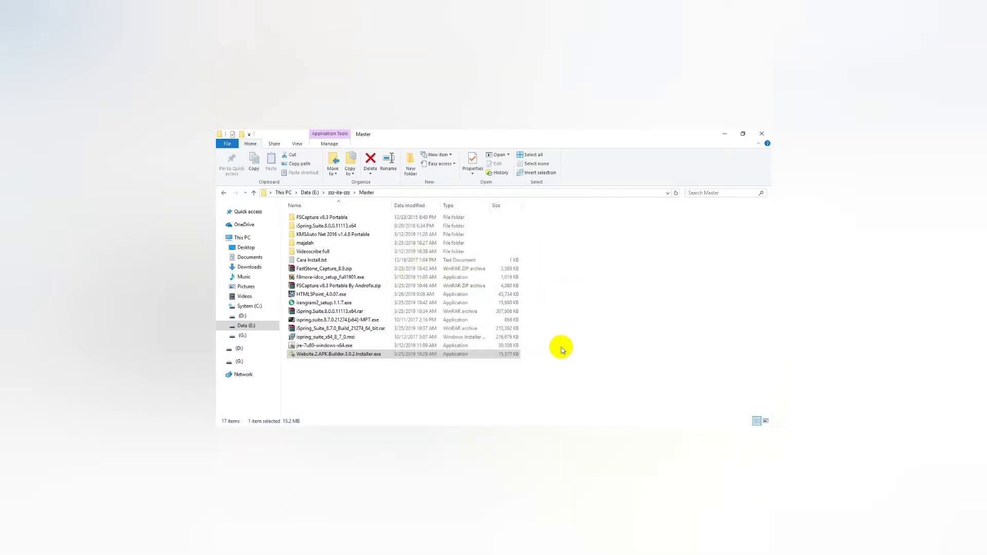
click(722, 134)
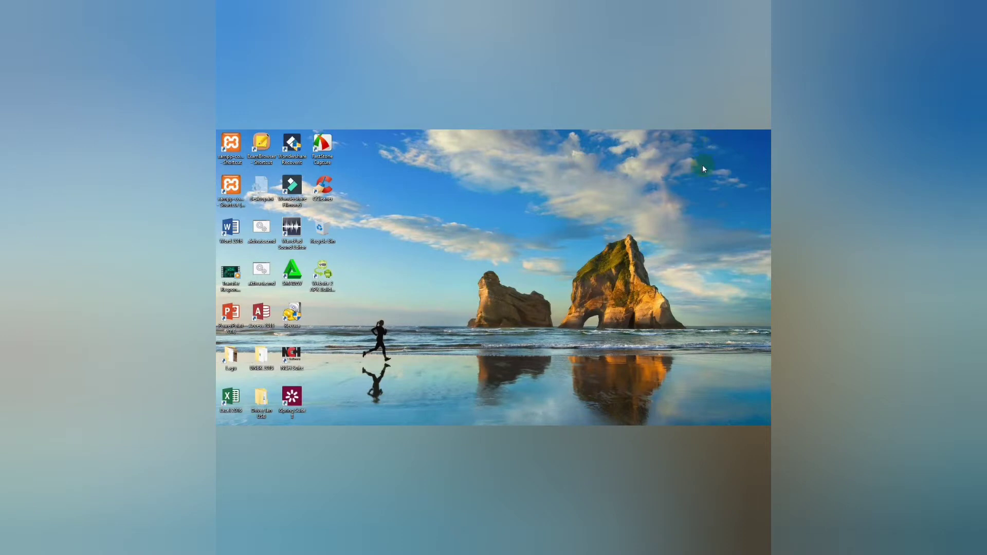
click(323, 286)
double_click(322, 287)
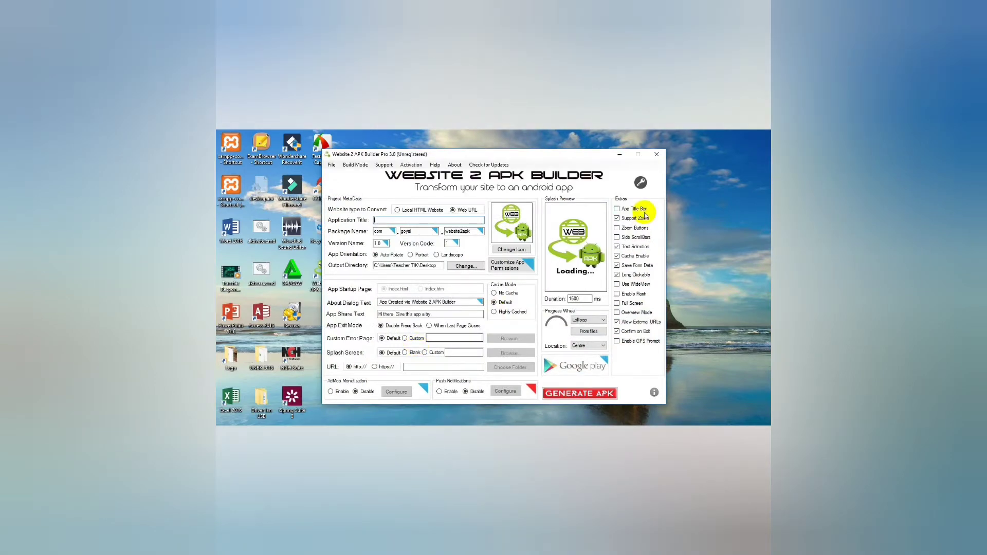
click(661, 155)
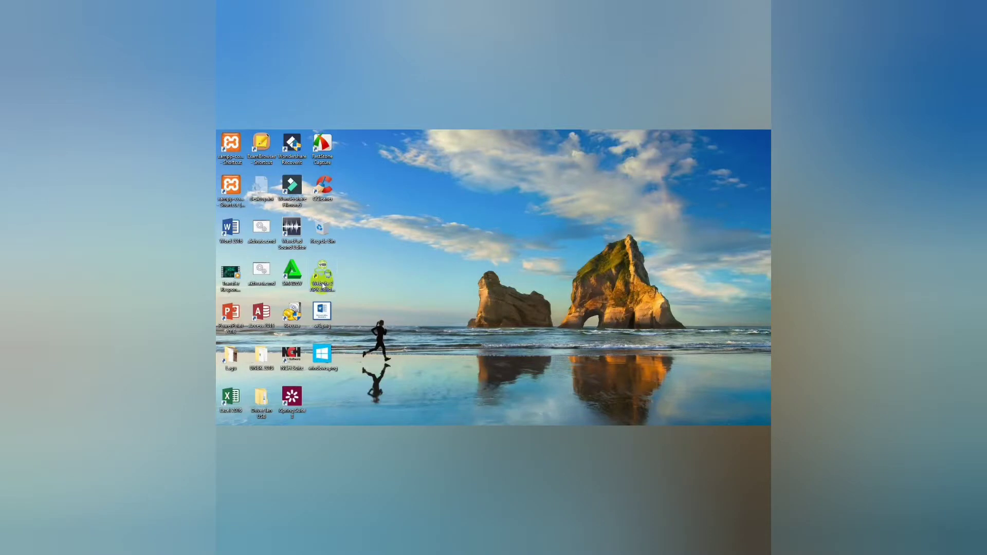
Open Website 2 APK Builder Pro and set the application title to "Insert Picture - " followed by the author's name
double_click(323, 281)
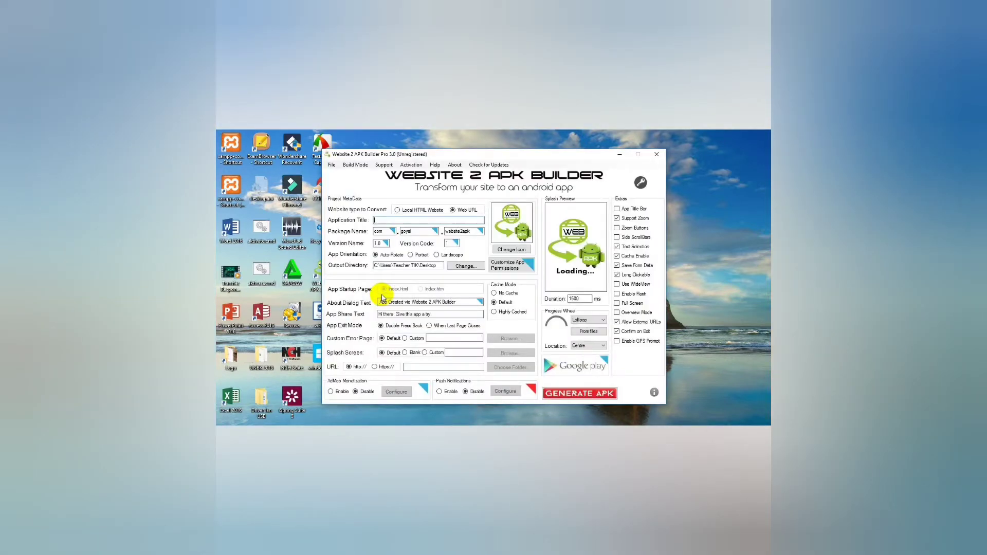
text(Inset Picture - Nurita)
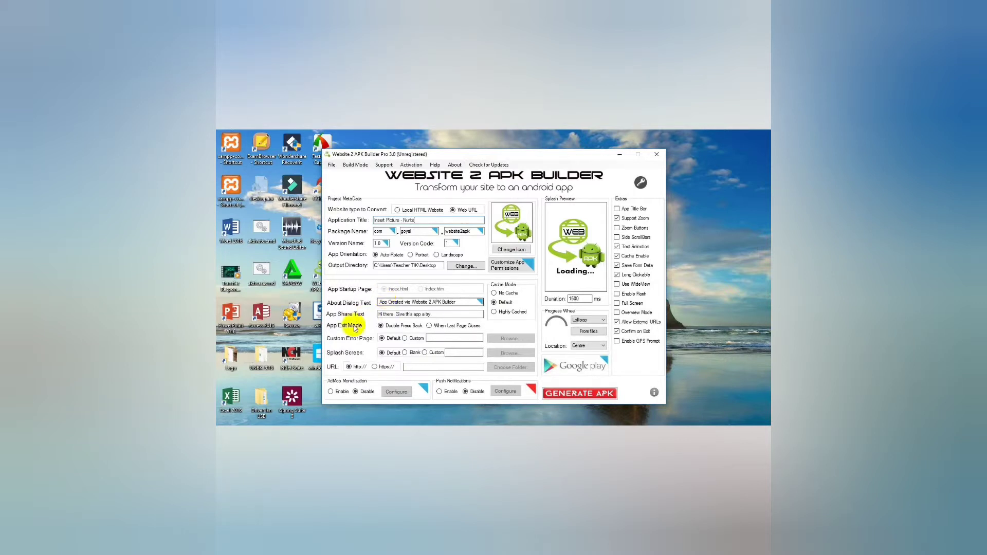
Use w3.png from the Desktop as both the app icon and the progress wheel image
click(515, 254)
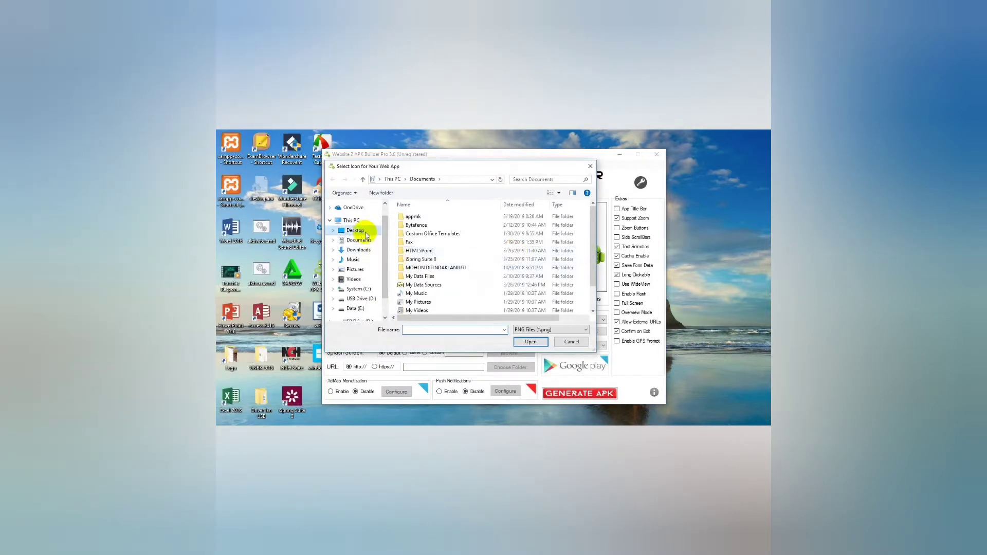
click(354, 231)
click(430, 242)
click(533, 341)
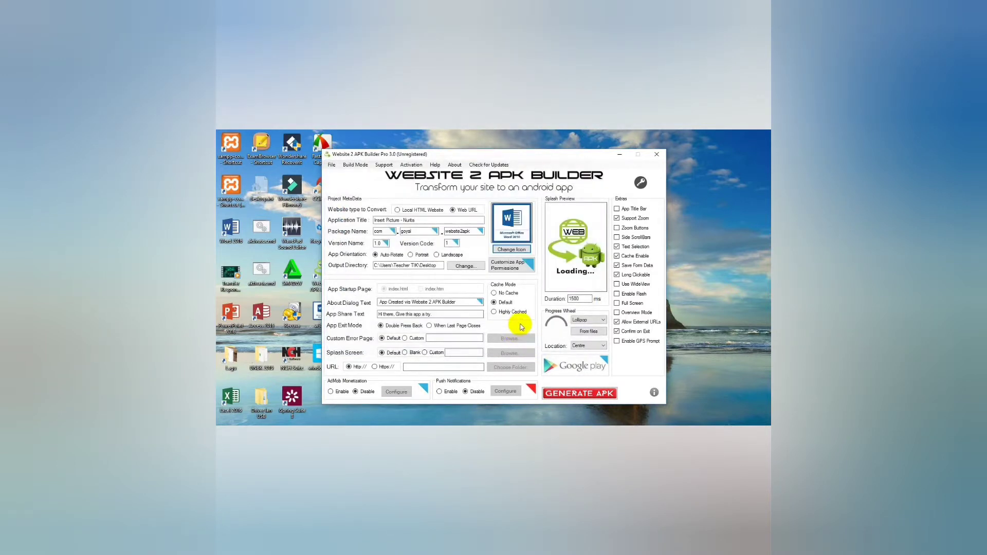
click(587, 332)
click(414, 242)
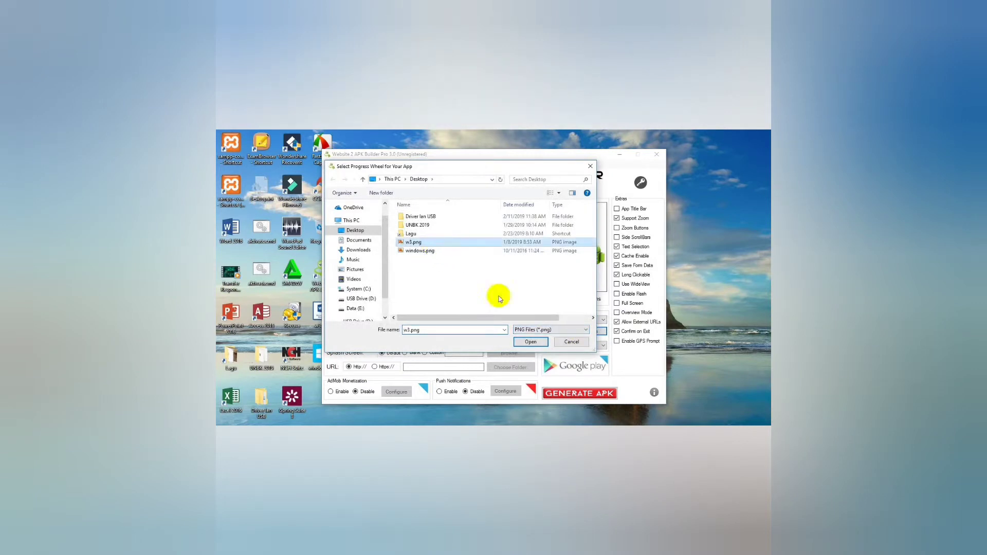
click(532, 343)
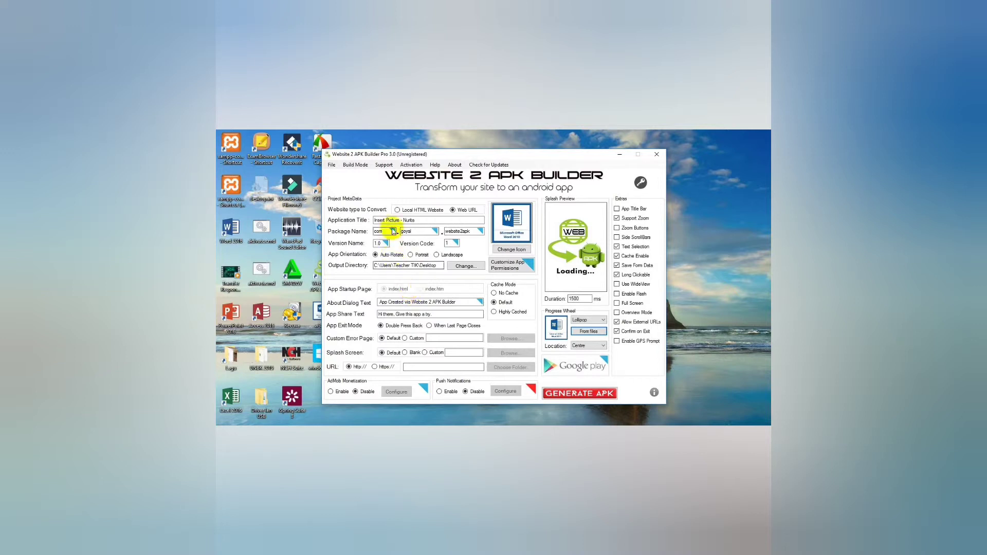
Set the conversion source to Local HTML Website and choose the "2. insert picture" (Web) folder on USB Drive (D:)
click(397, 210)
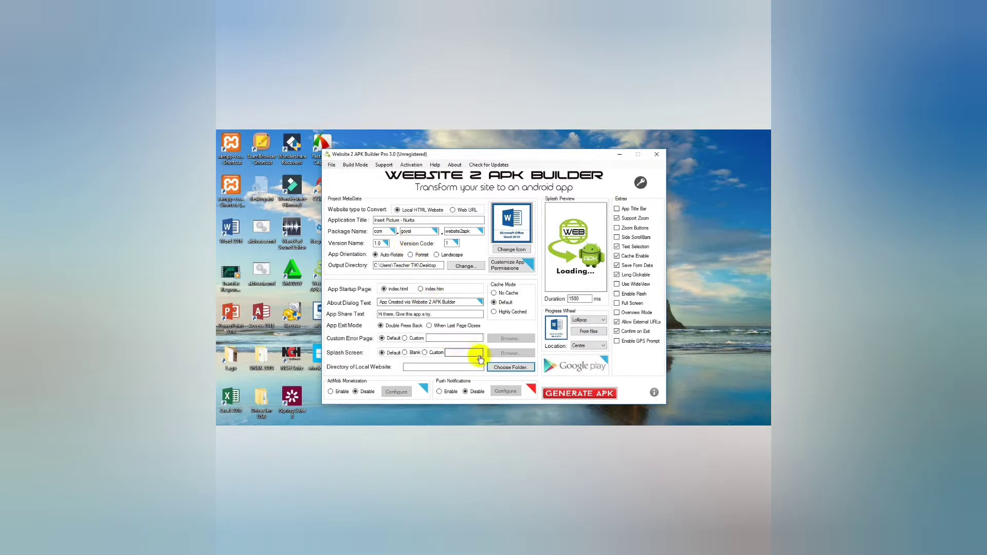
click(501, 367)
double_click(466, 291)
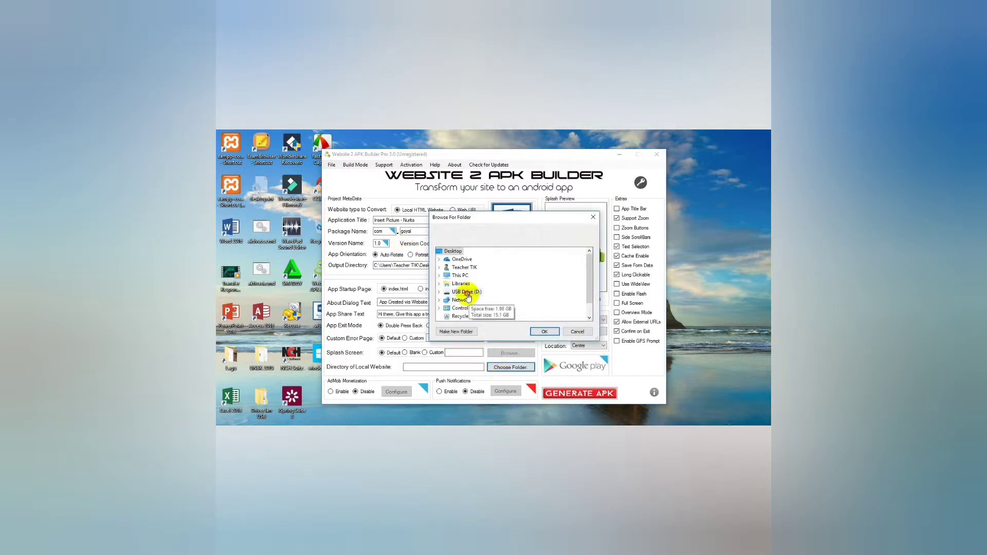
double_click(467, 292)
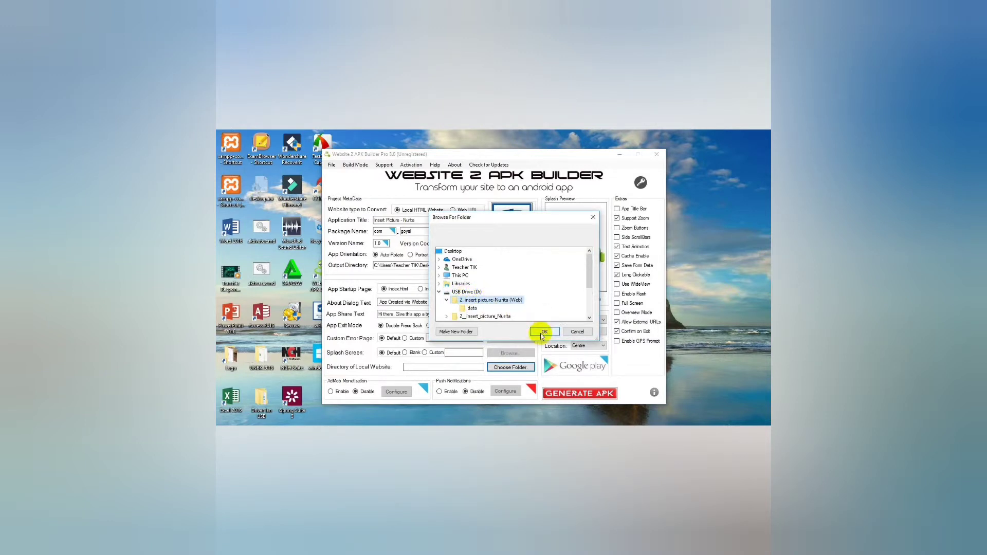
click(543, 332)
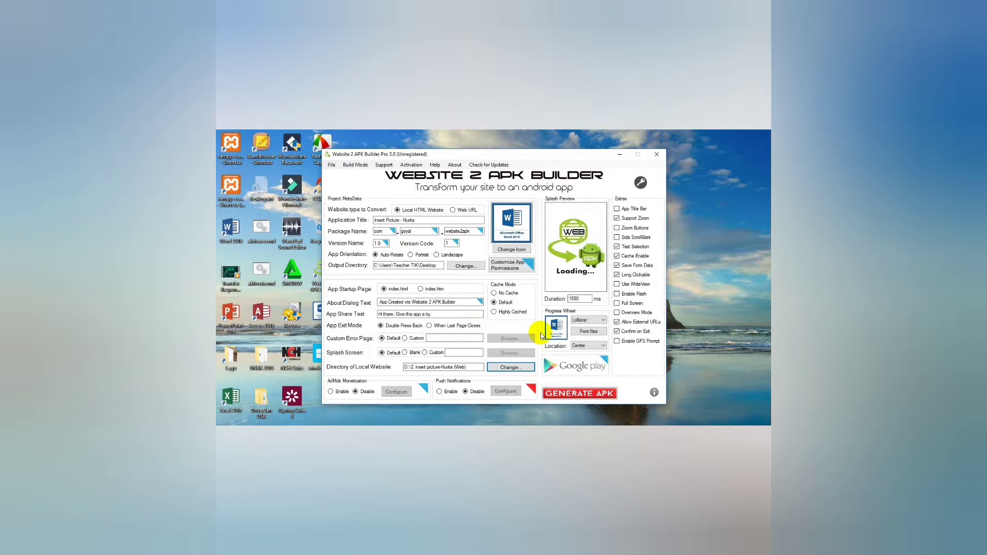
Generate the APK from the Web folder and move the builder window aside to uncover the desktop icons
click(560, 393)
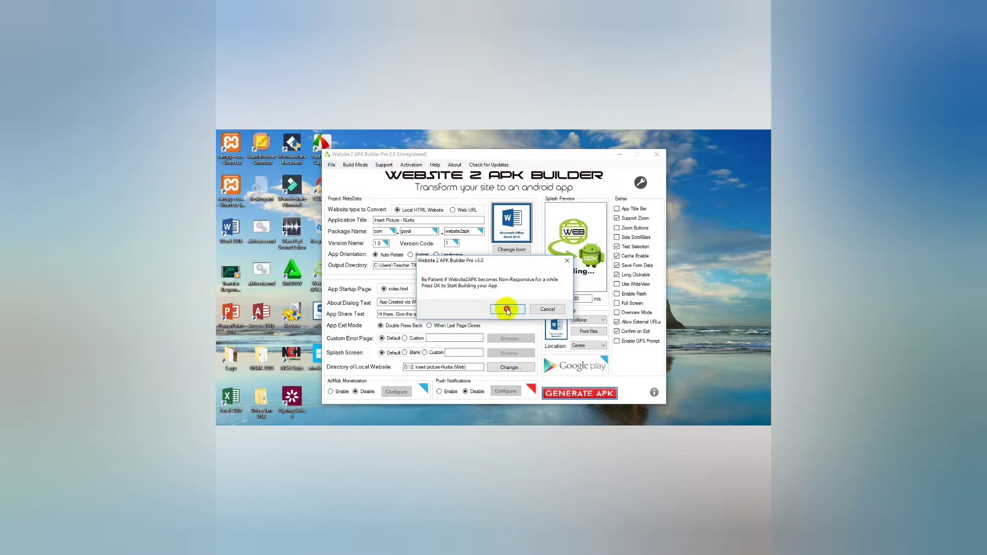
click(507, 309)
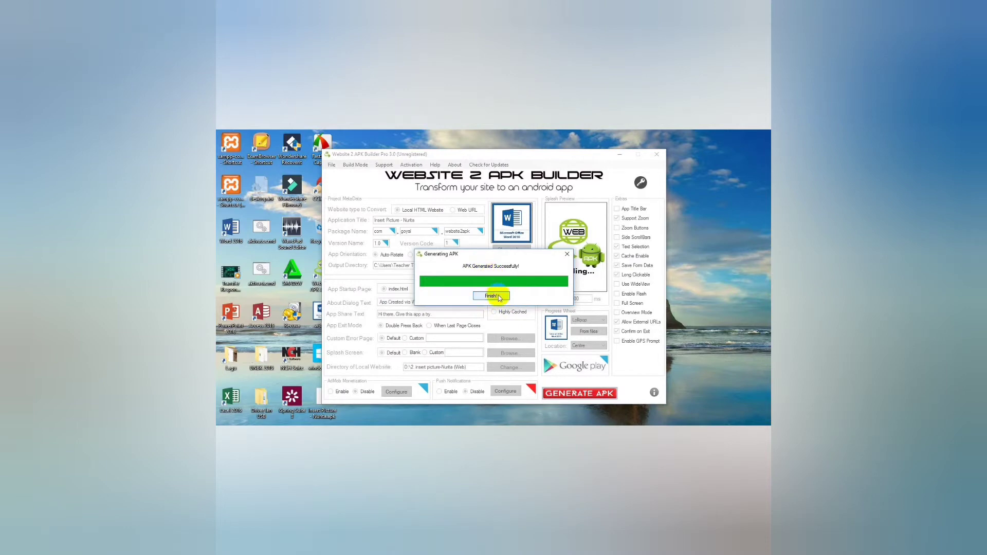
click(491, 296)
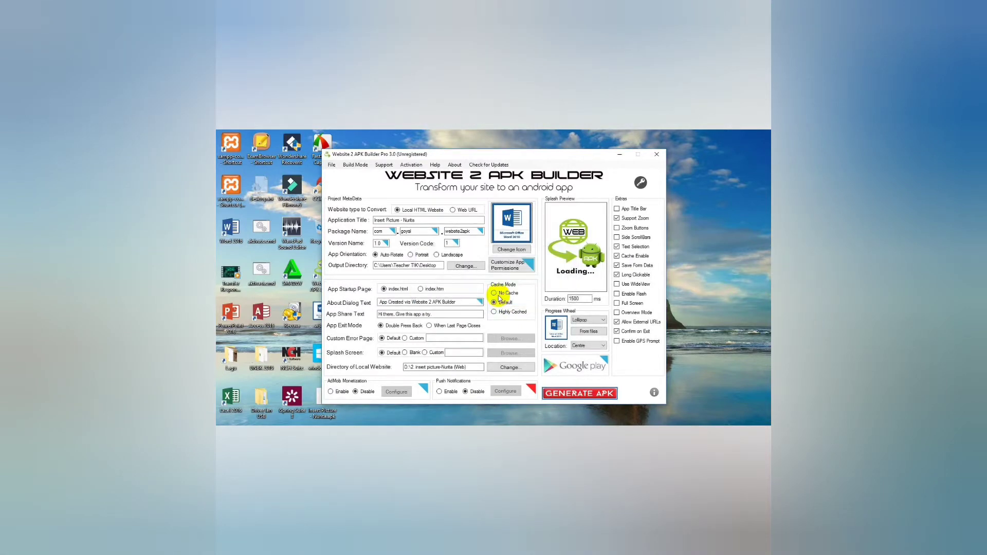
drag(488, 154, 573, 150)
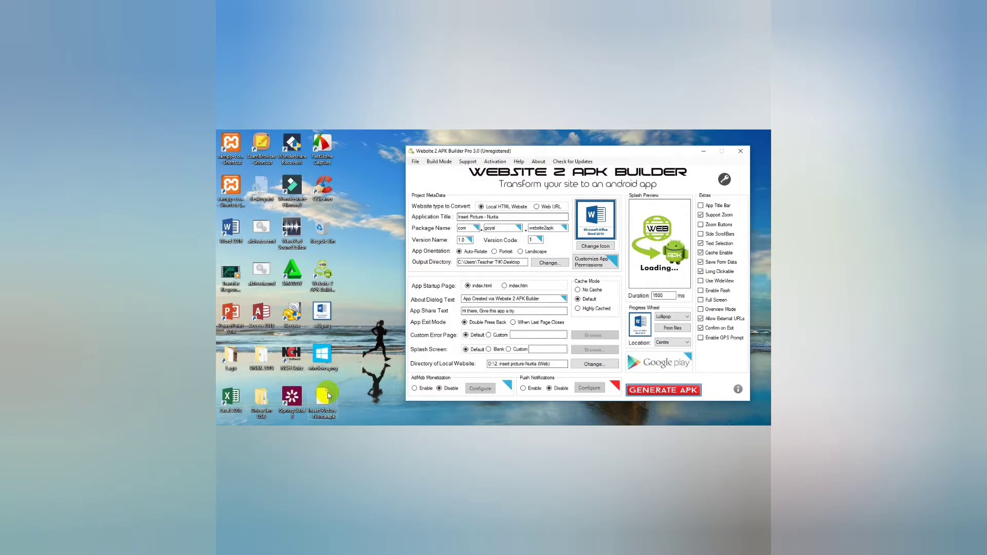
Reopen Website 2 APK Builder Pro with a blank project and set the application title to "insertpicture"
click(324, 276)
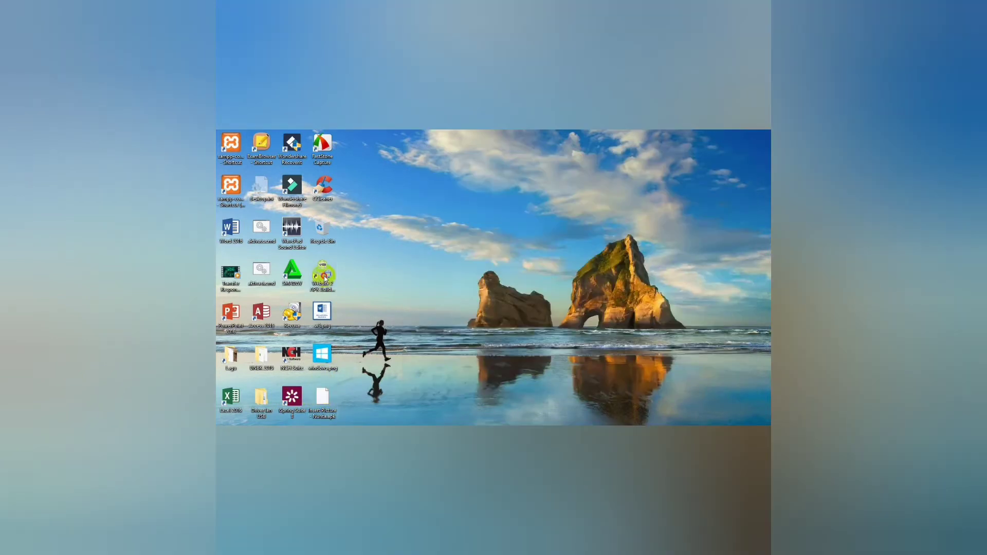
click(324, 277)
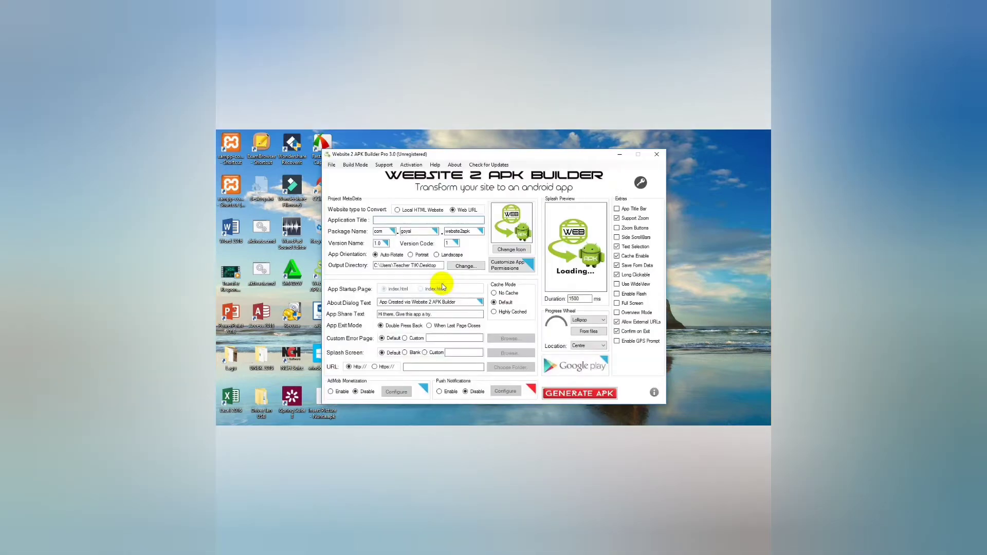
text(isne)
text(nsertpi)
text(cture)
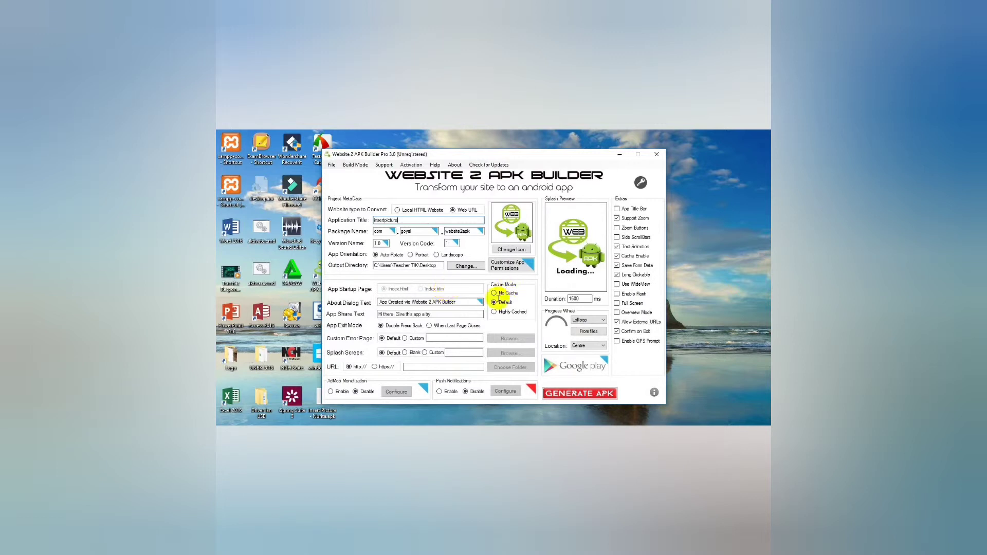
Convert from a Local HTML Website, using the "2__insert_picture" folder with the author's name on USB Drive (D:)
click(397, 209)
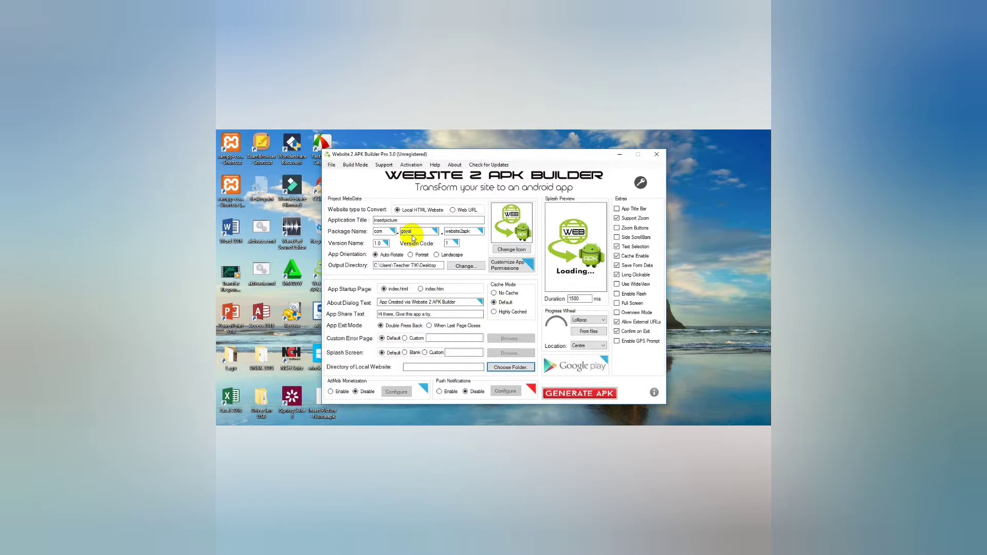
click(517, 370)
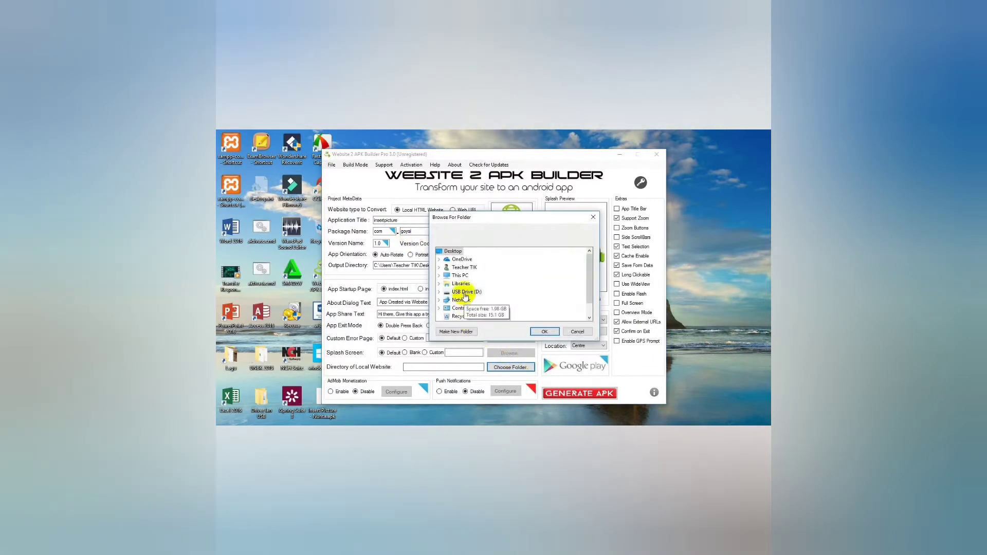
double_click(464, 292)
double_click(465, 300)
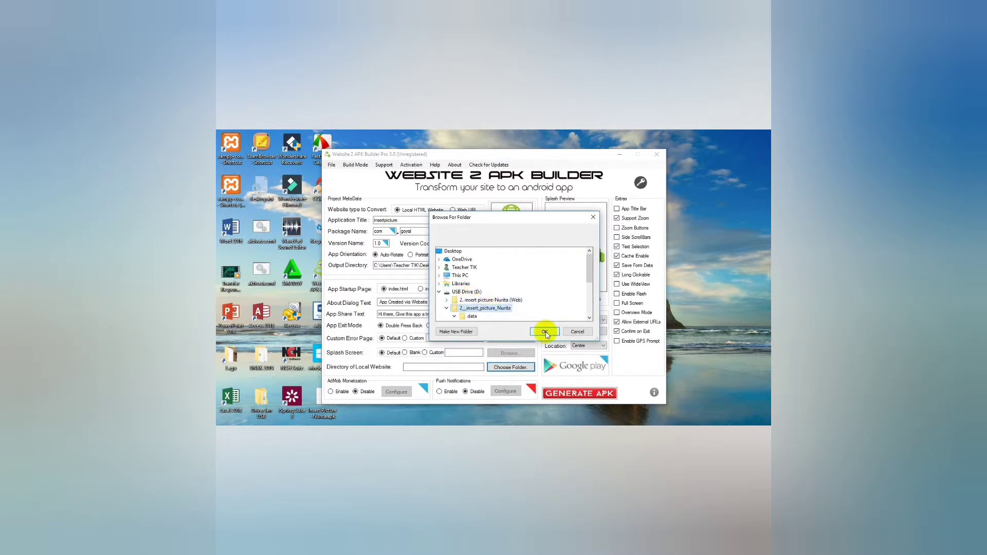
click(545, 332)
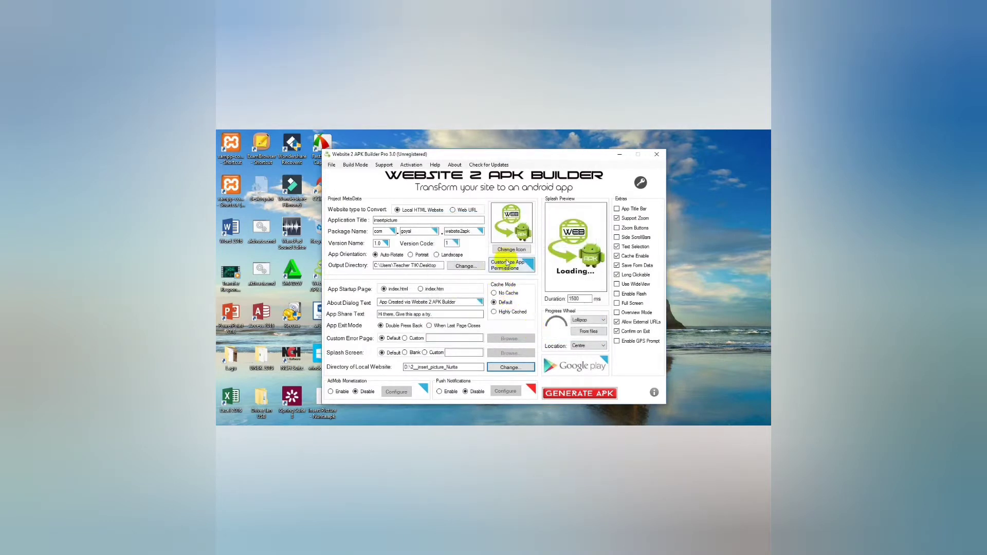
Use windows.png from the Desktop as both the app icon and the progress wheel image
click(508, 252)
click(438, 250)
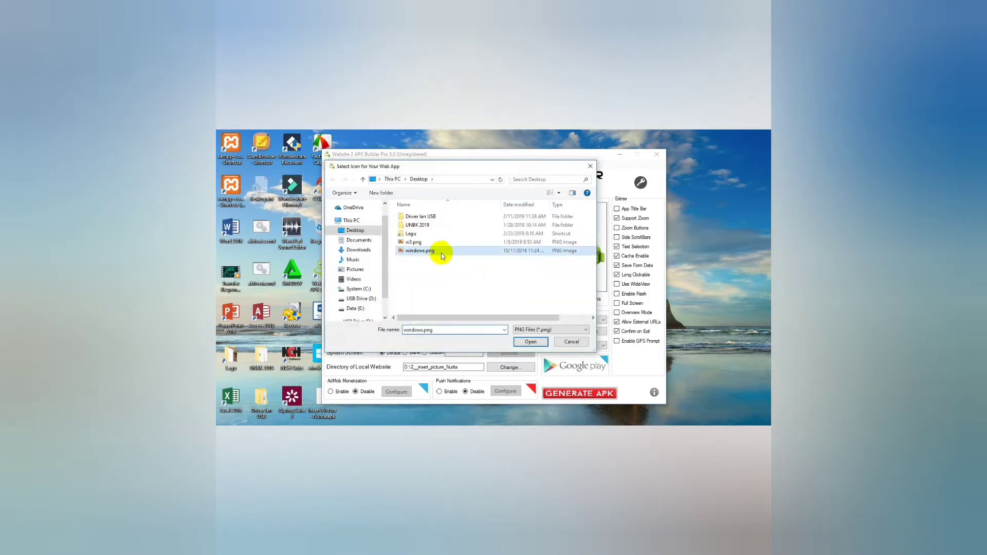
click(535, 342)
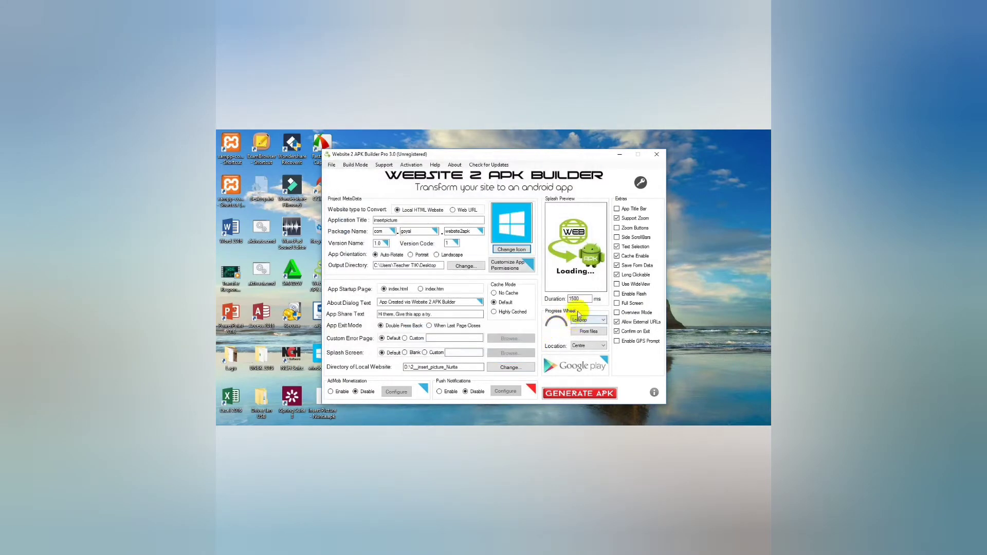
click(586, 332)
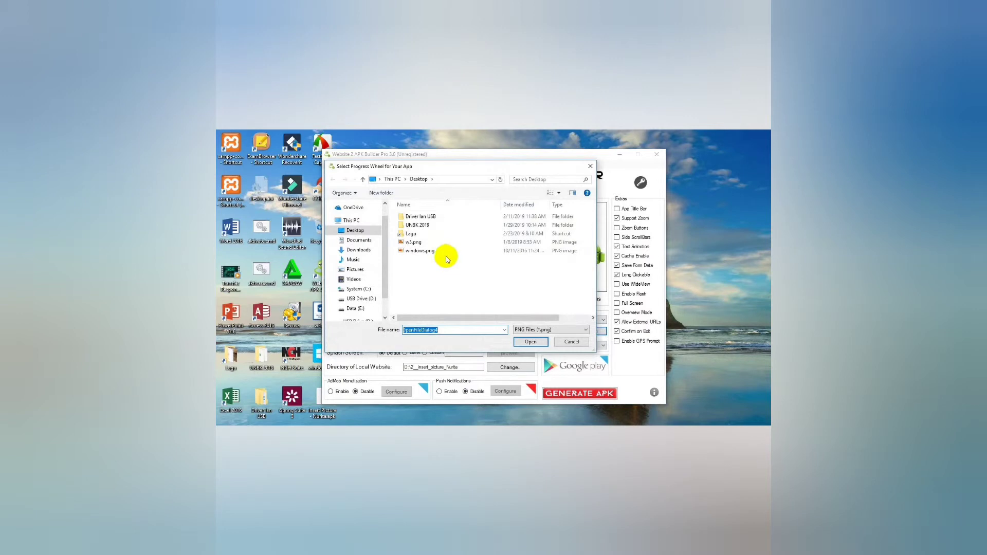
click(442, 252)
click(537, 345)
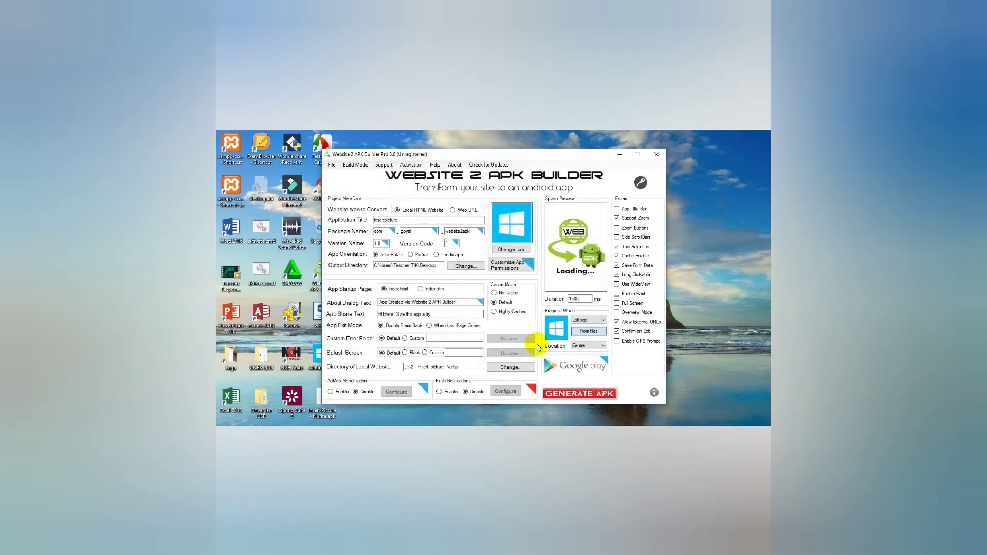
Generate the APK for the "insertpicture" app and start the build
click(567, 393)
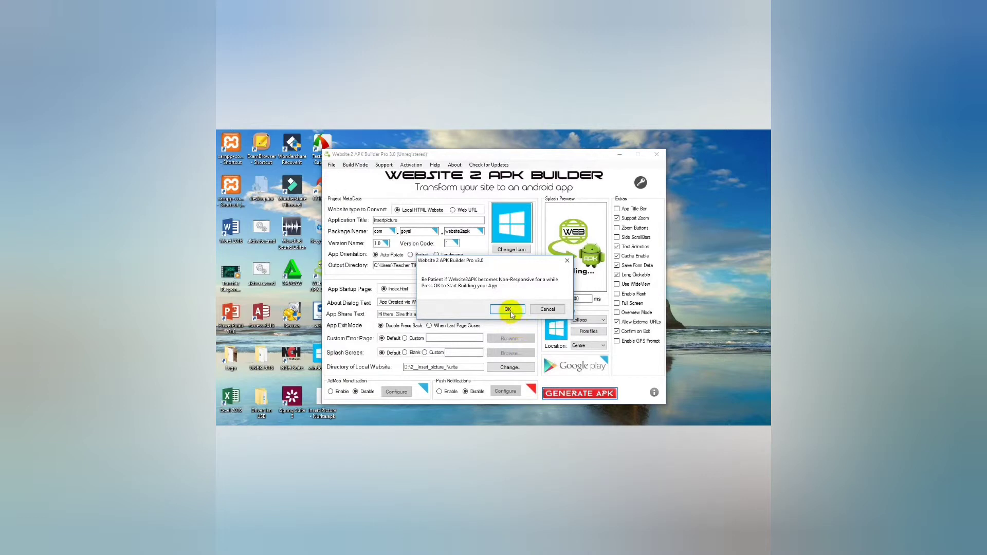
click(508, 310)
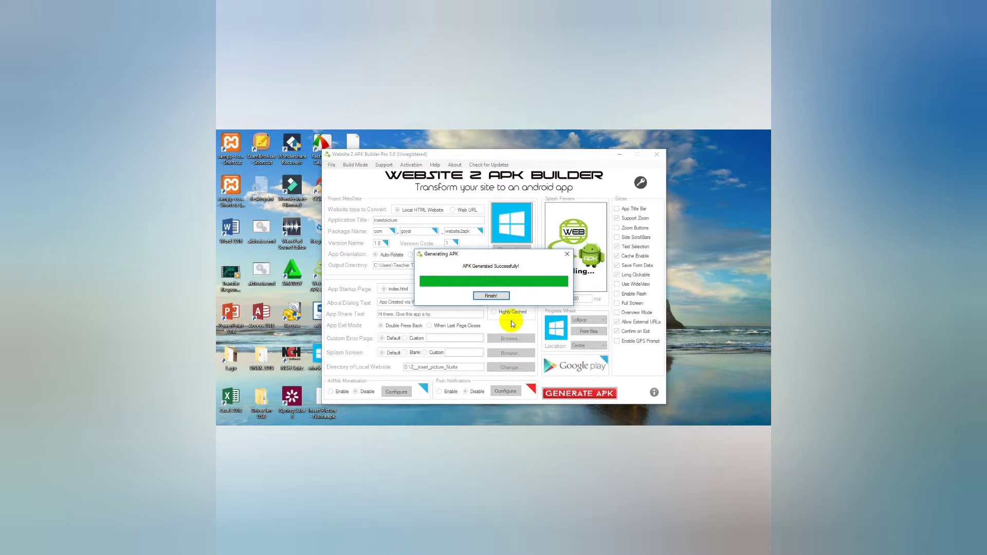
Dismiss the finished APK generation dialog and close Website 2 APK Builder Pro
click(497, 297)
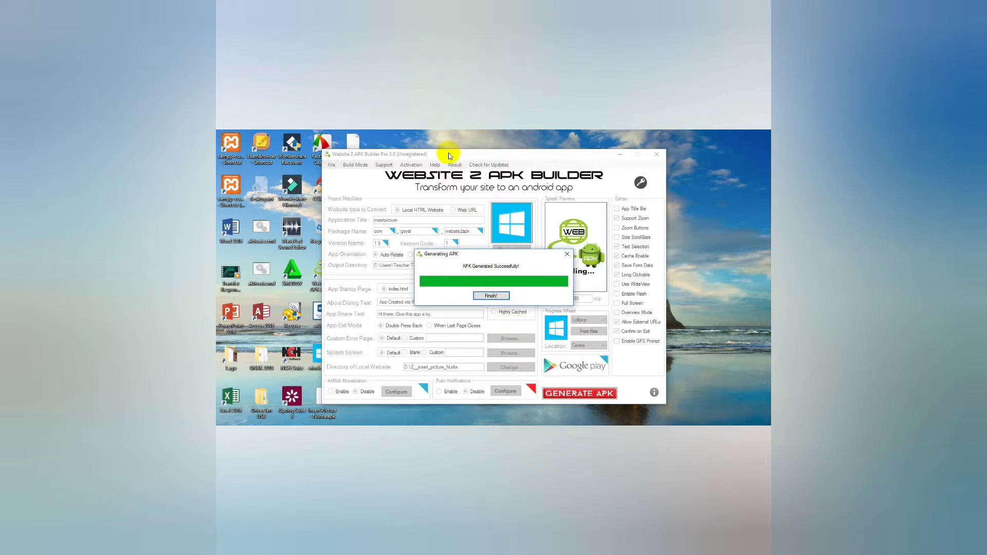
drag(448, 156, 503, 152)
click(499, 297)
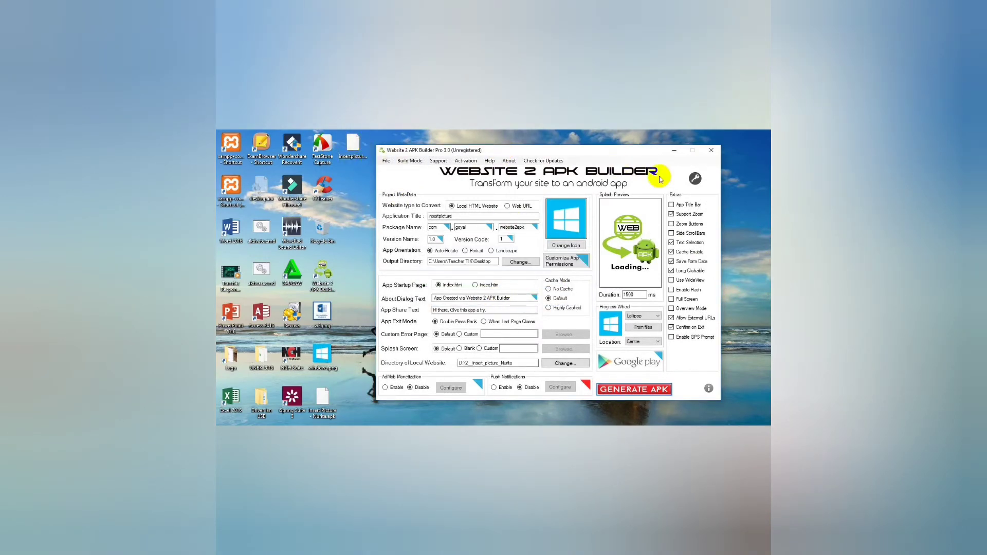
click(712, 150)
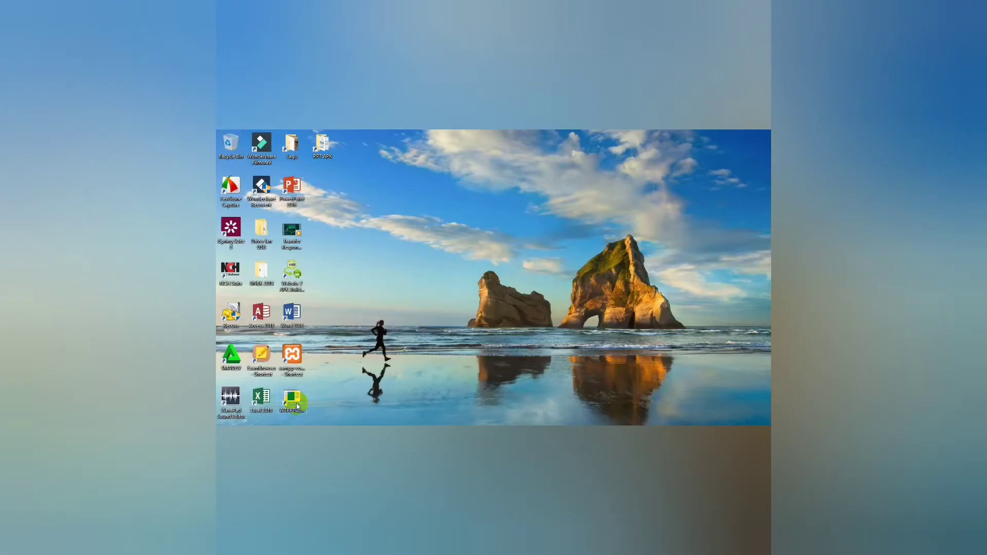
Launch the TouchShow PPT converter and convert the "2. insert picture" .pptx whose name ends in the author's name, from the PPT APK folder
double_click(297, 406)
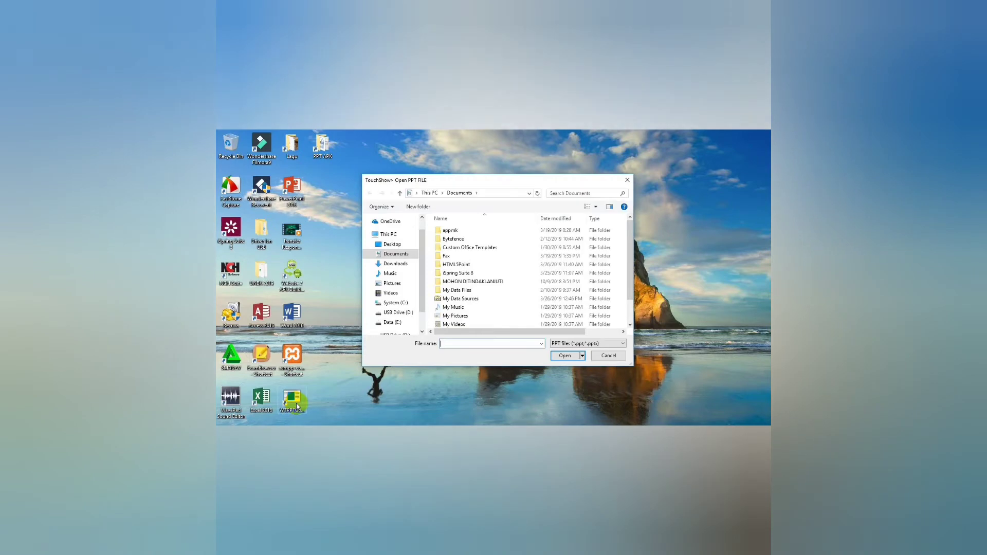
click(397, 246)
double_click(452, 256)
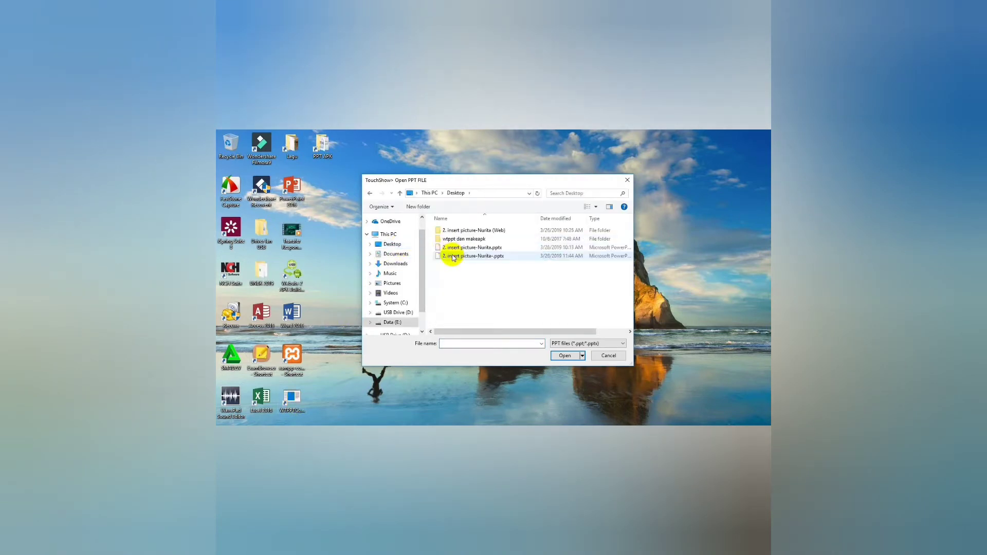
click(450, 247)
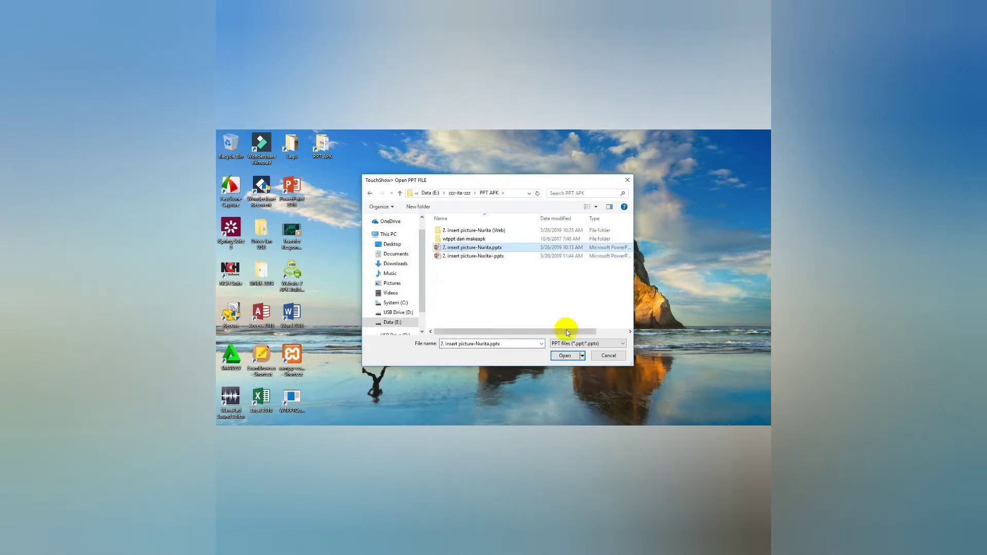
click(565, 356)
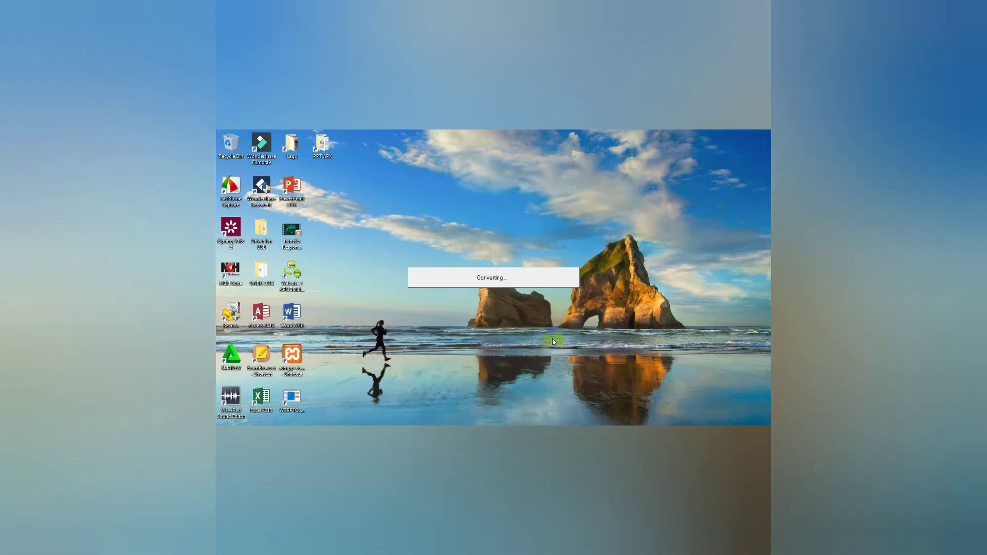